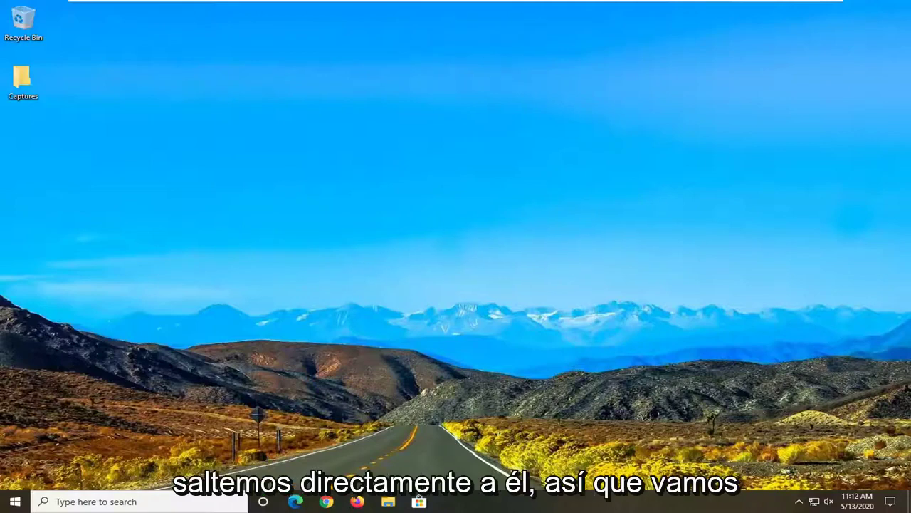
Search 'sysdm.cpl' from the Start menu and launch it to reach System Properties' Computer Name tab.
left_click(16, 501)
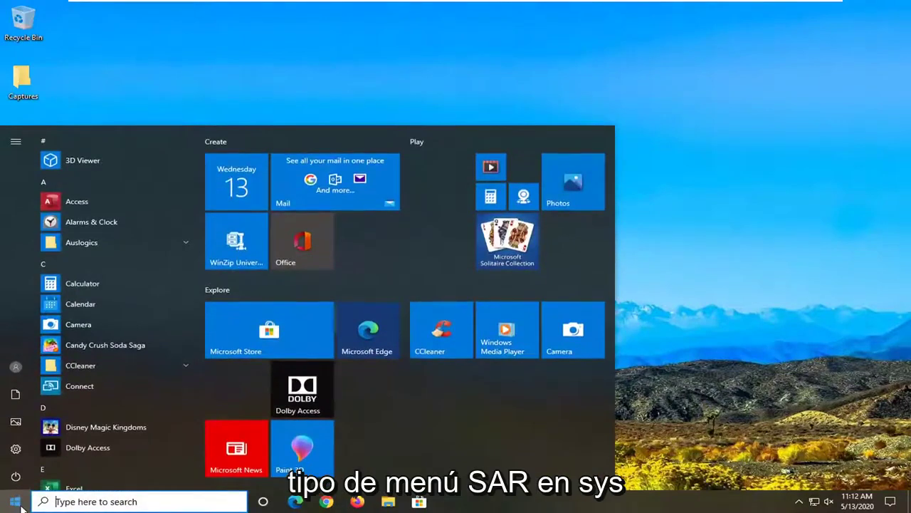
type("sys")
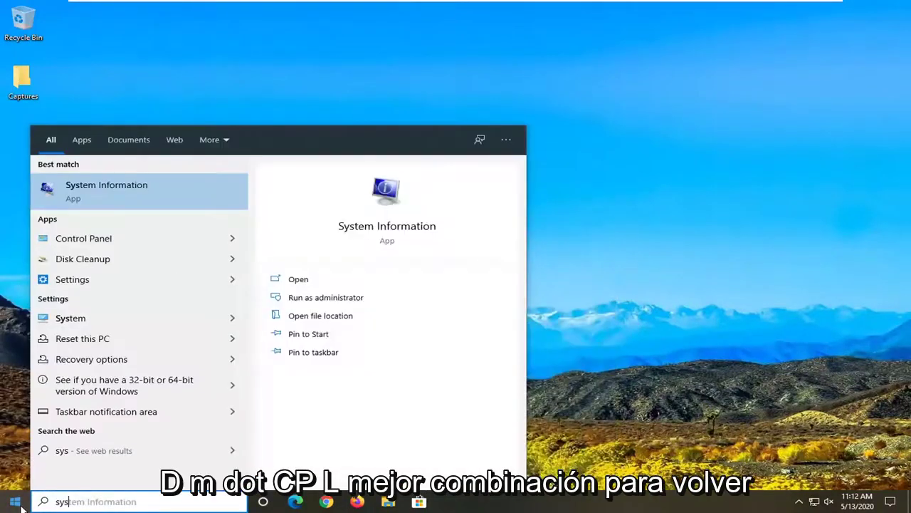
type("dm.cpl")
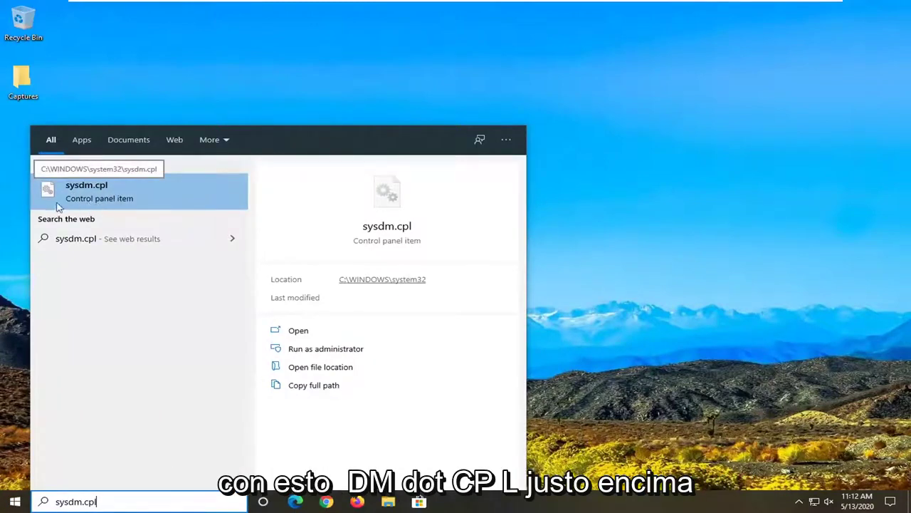
left_click(98, 202)
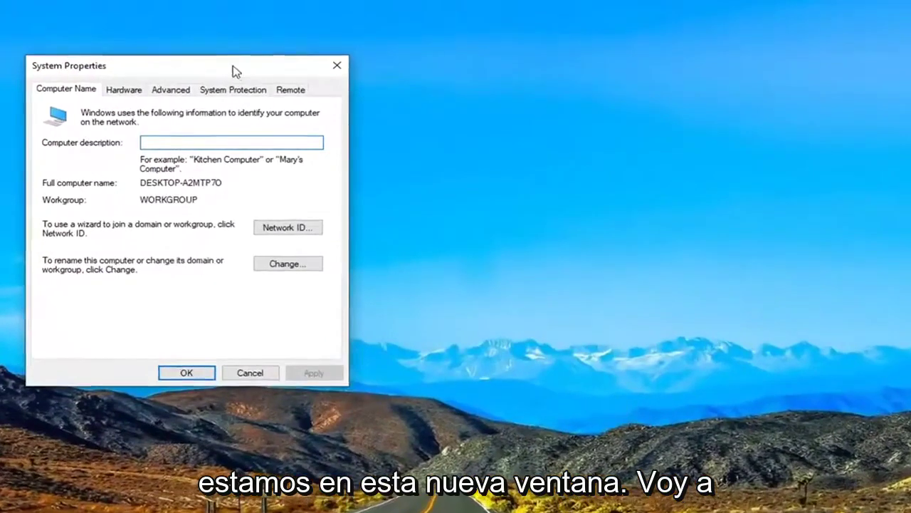
On the Remote tab, select 'Allow remote connections to this computer' with Network Level Authentication kept.
left_click_drag(234, 71, 507, 83)
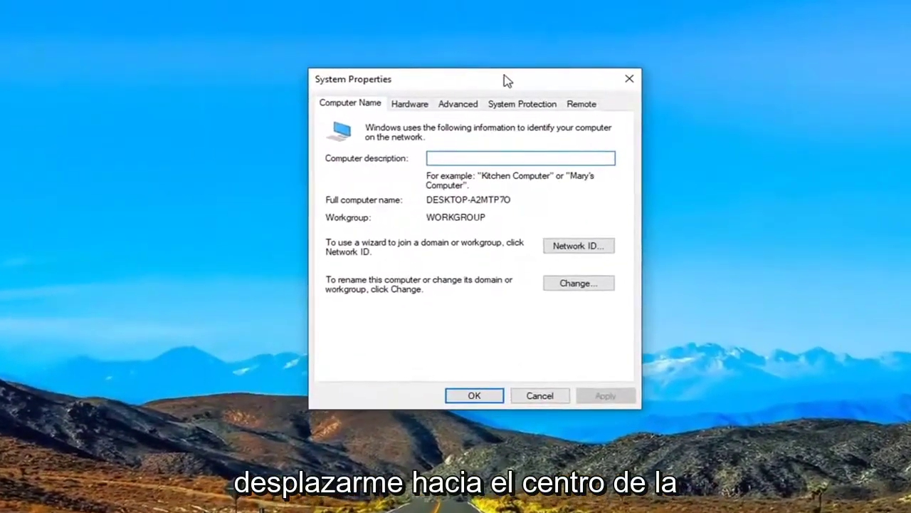
left_click(580, 108)
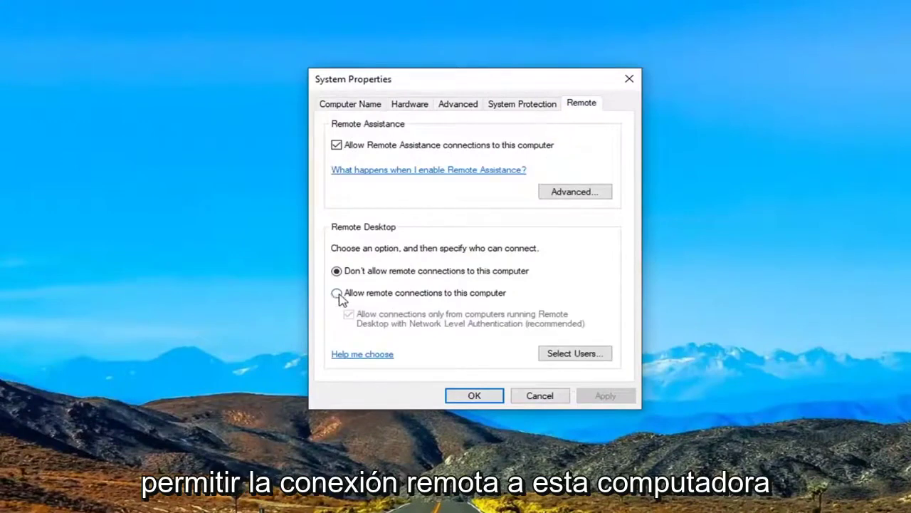
left_click(366, 295)
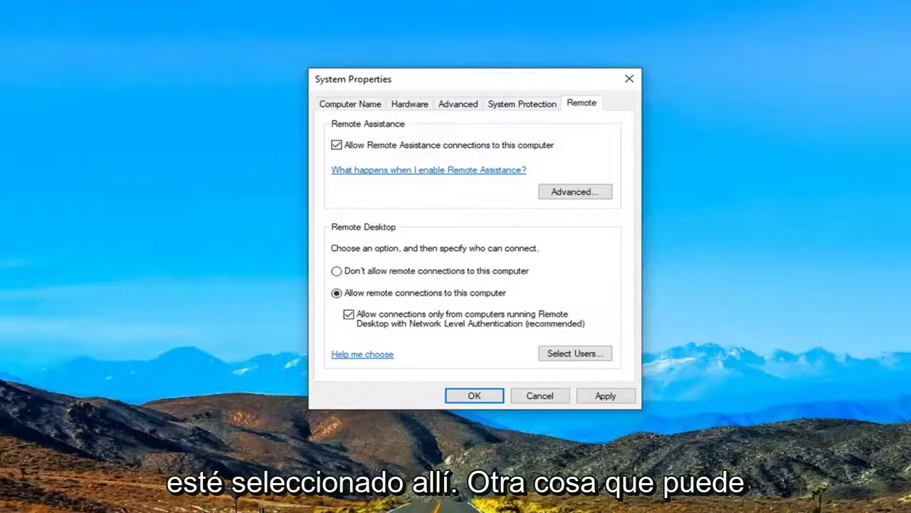
From Remote Desktop Users, bring up the Select Users dialog with an empty object-name field.
left_click(579, 356)
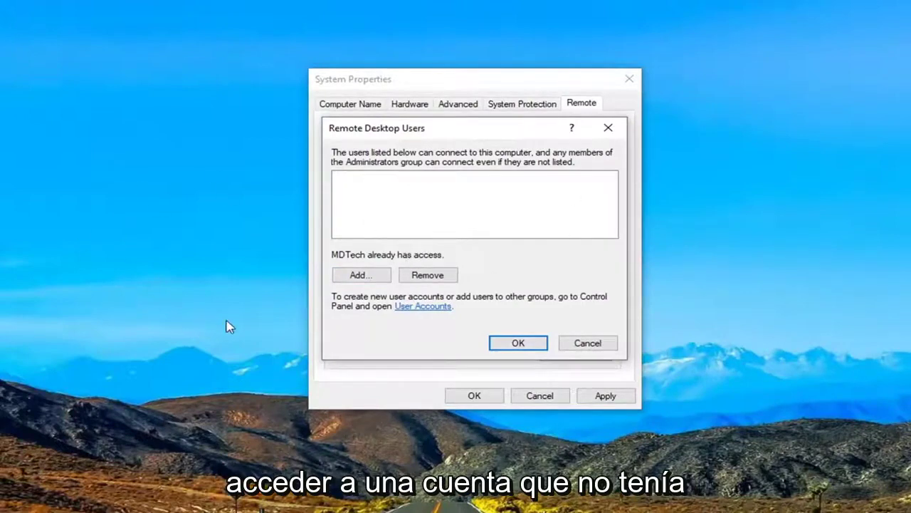
left_click(356, 278)
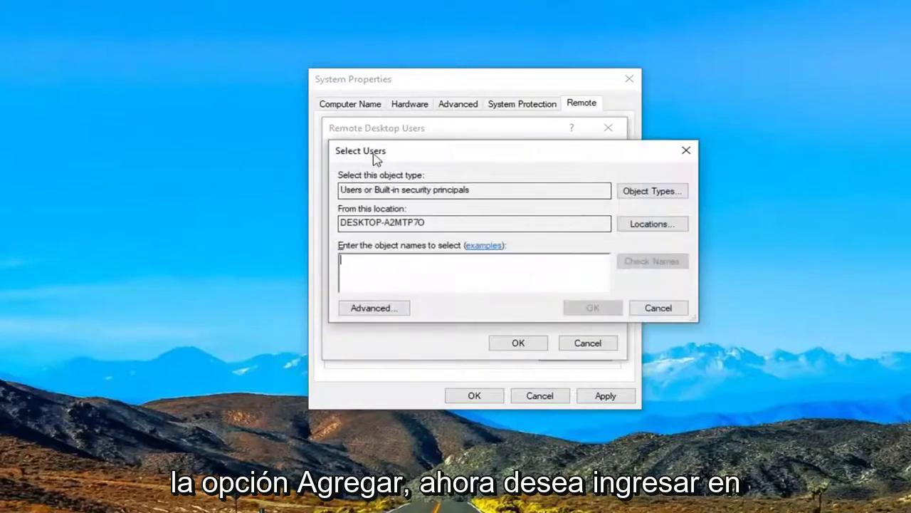
left_click_drag(375, 158, 340, 165)
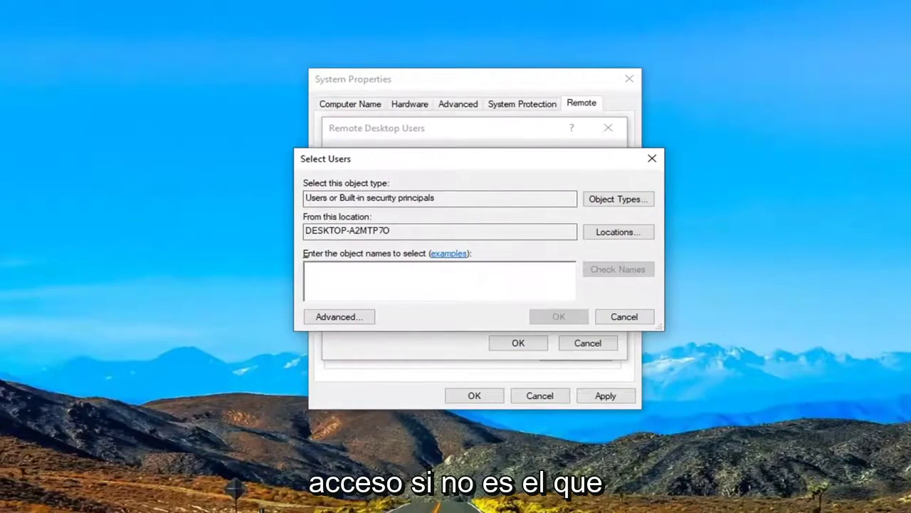
left_click_drag(481, 163, 471, 311)
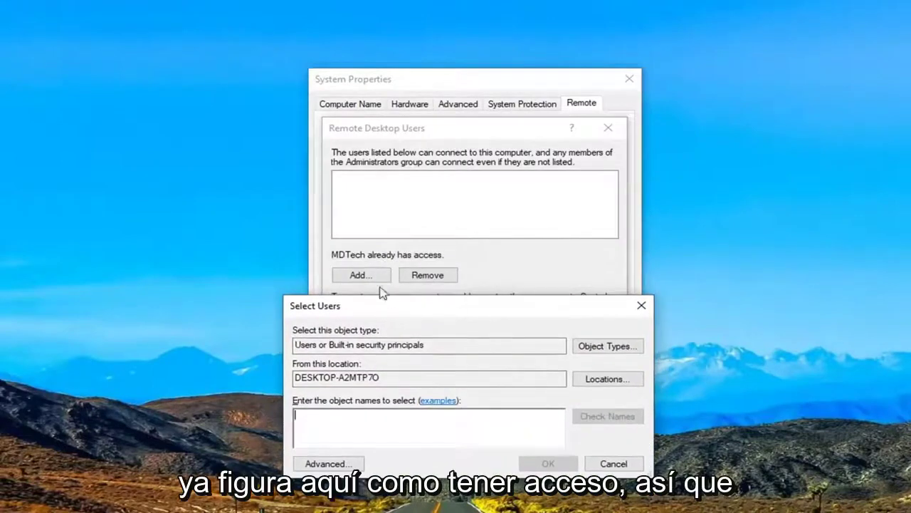
left_click_drag(411, 309, 417, 189)
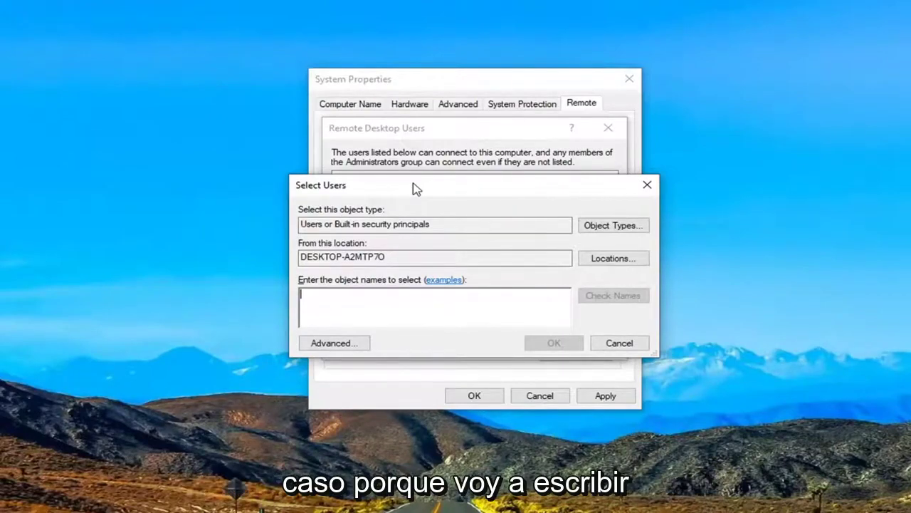
Add 'Everyone' (entered as 'everyone', resolved via Check Names) to Remote Desktop Users and confirm the list.
type("everyone")
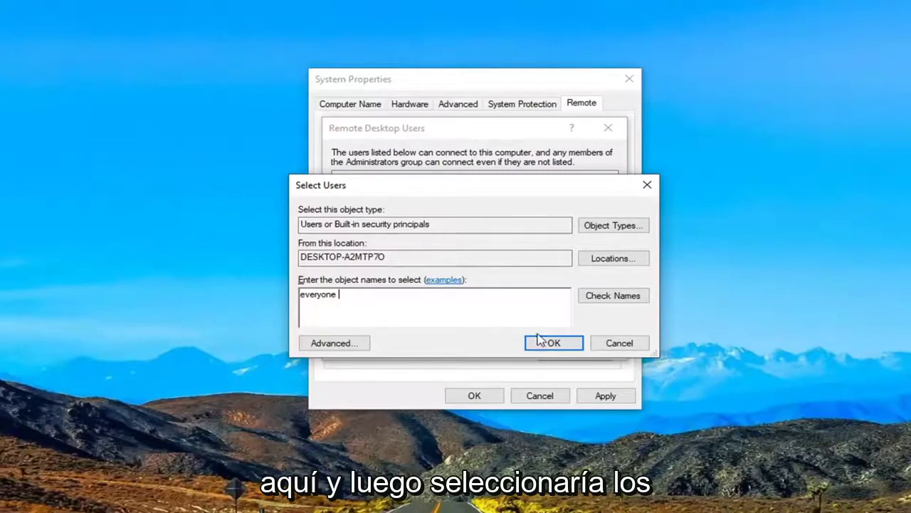
left_click(614, 303)
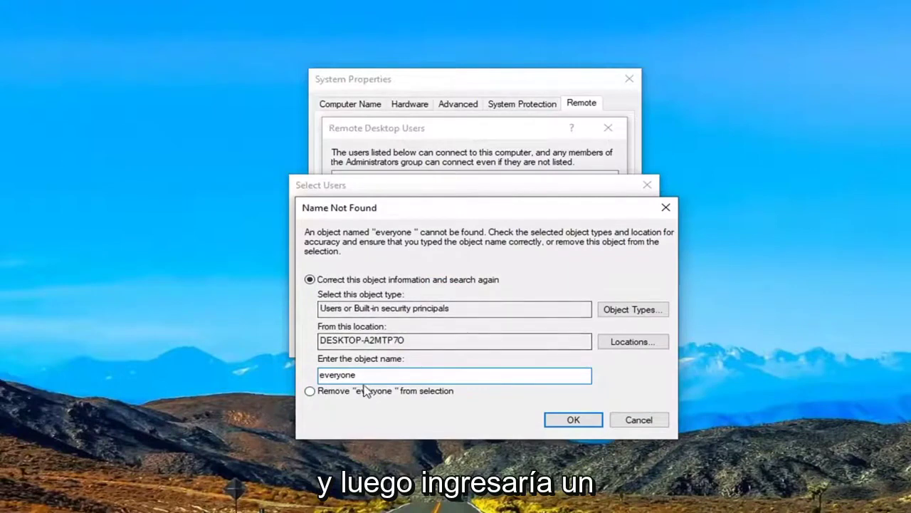
left_click(569, 422)
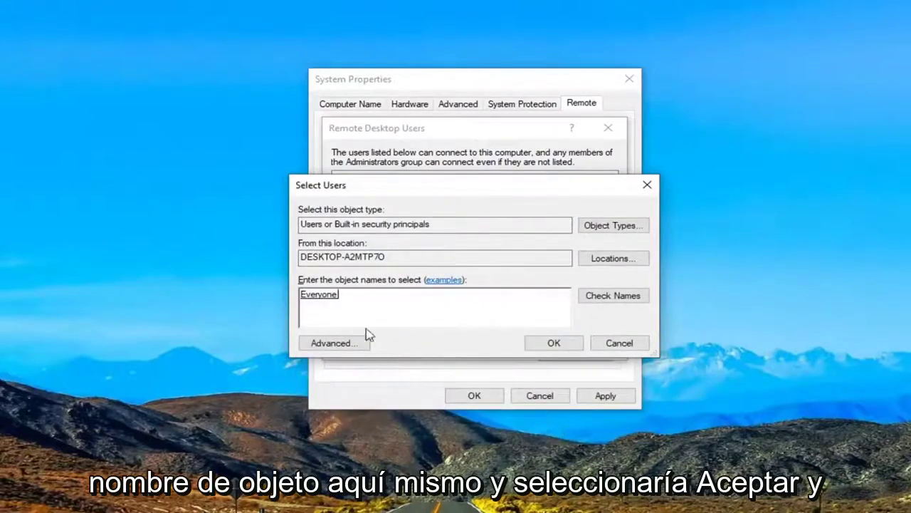
left_click(553, 344)
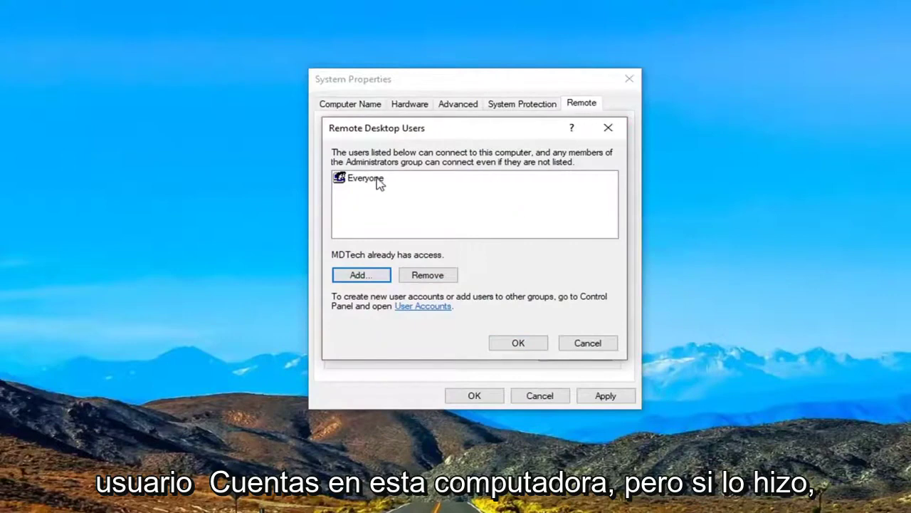
left_click(366, 178)
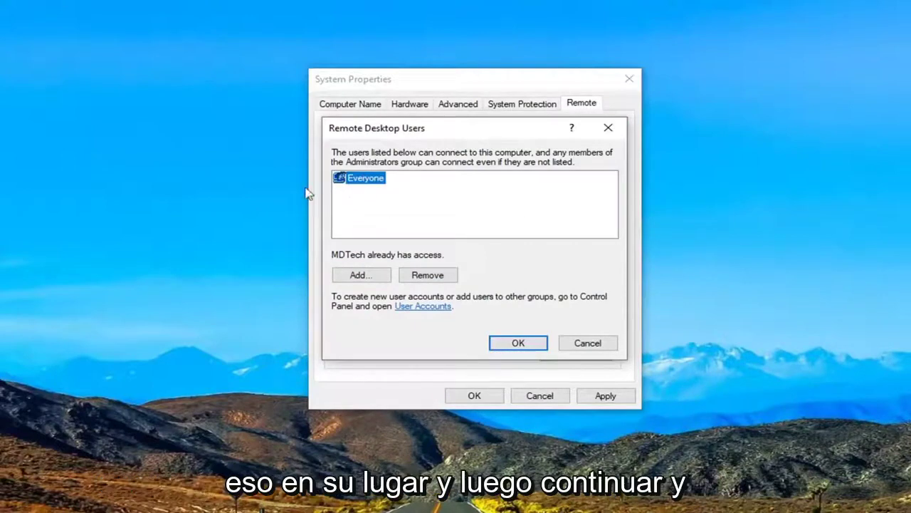
left_click(518, 344)
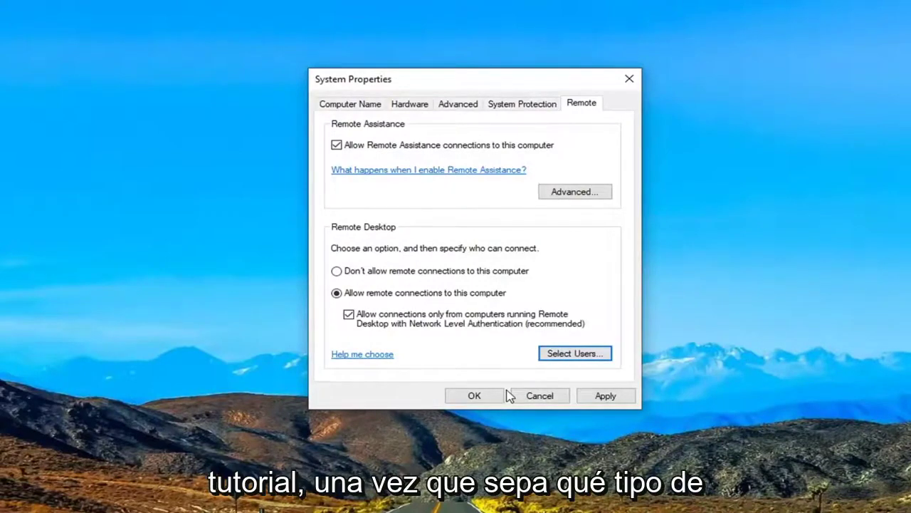
Apply the remote connection settings and close System Properties with OK.
left_click(598, 397)
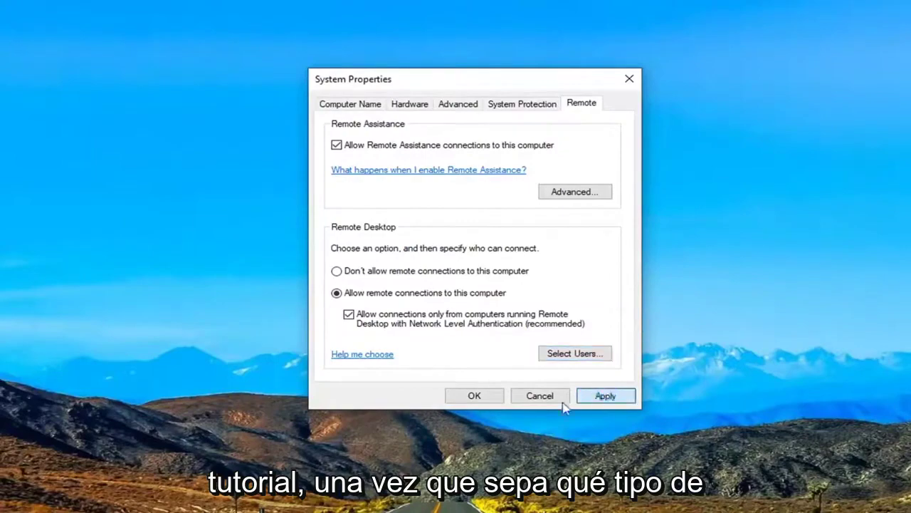
left_click(487, 399)
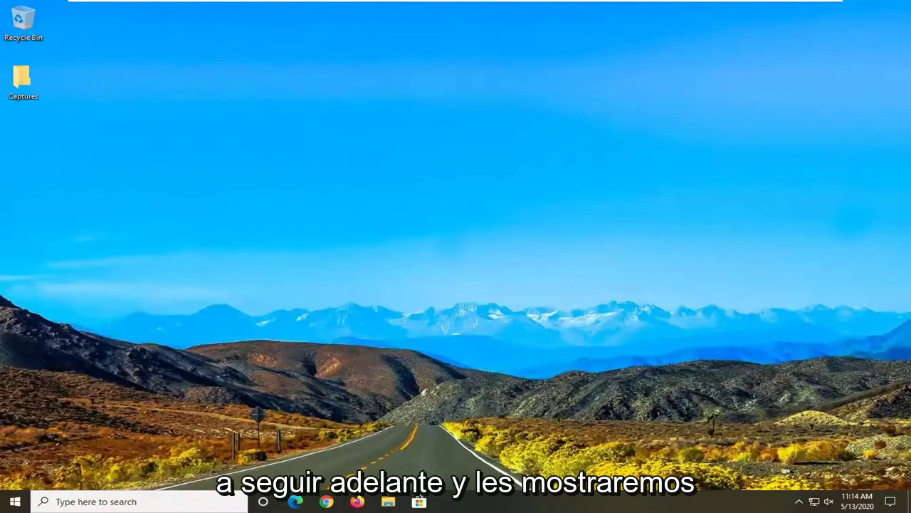
Launch Command Prompt from a 'cmd' search as administrator, approving the UAC prompt.
left_click(14, 501)
type("cmd")
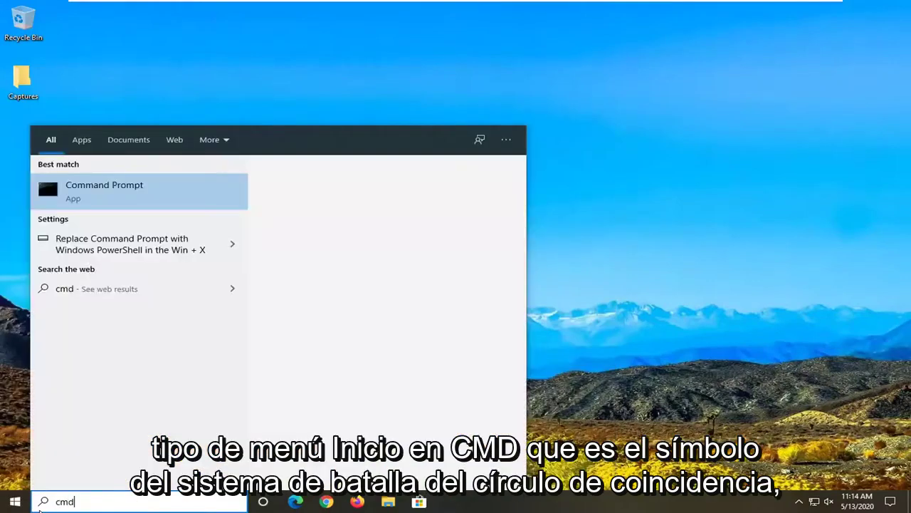
right_click(84, 191)
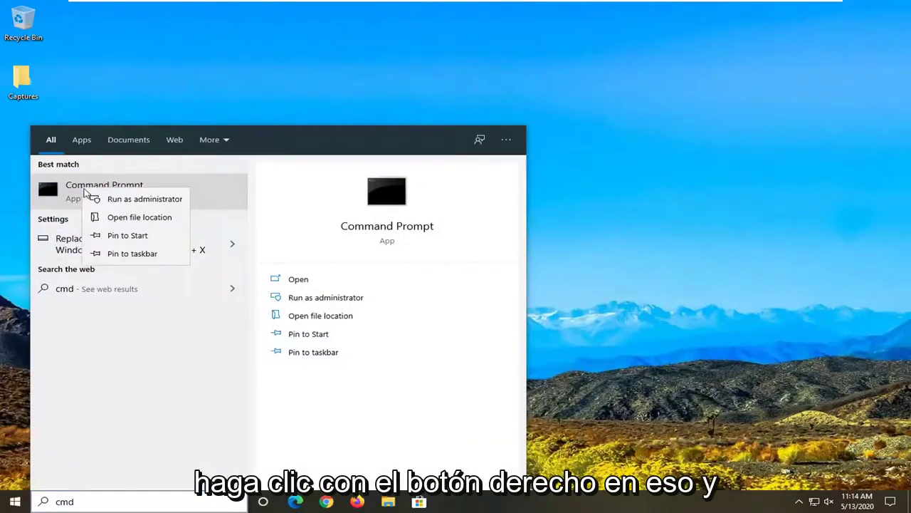
left_click(146, 200)
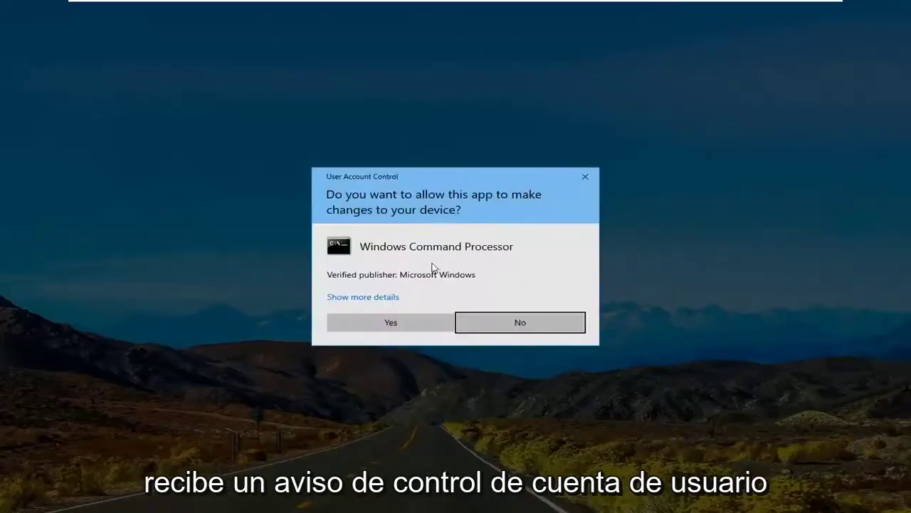
left_click(362, 319)
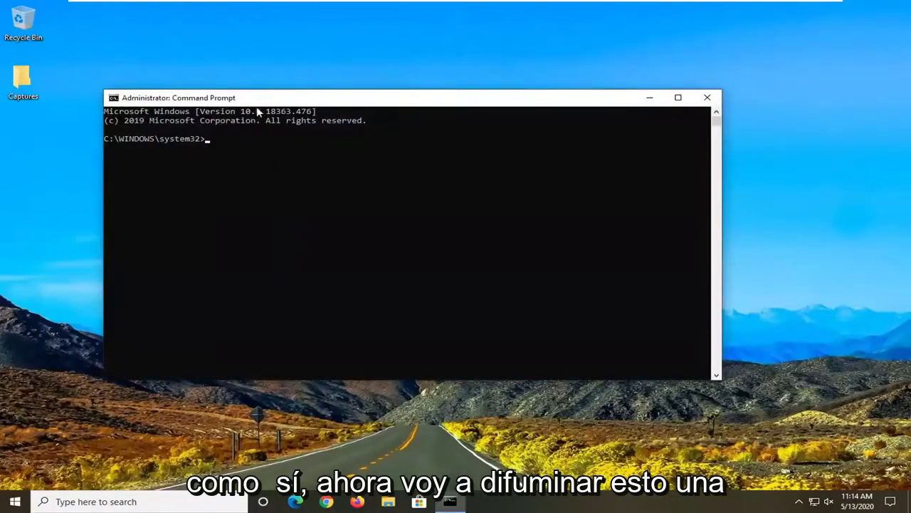
left_click_drag(258, 101, 275, 99)
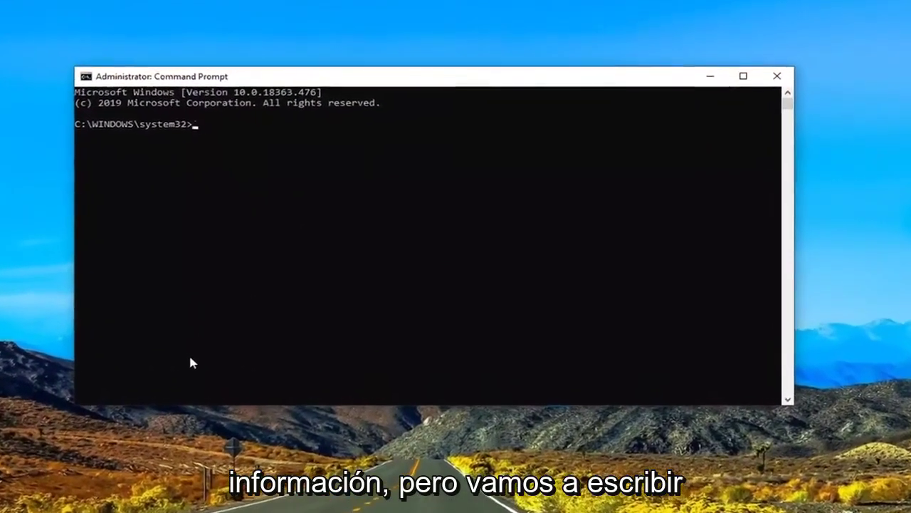
Run ipconfig to display the Ethernet0 adapter's IP configuration.
type("ipconfig")
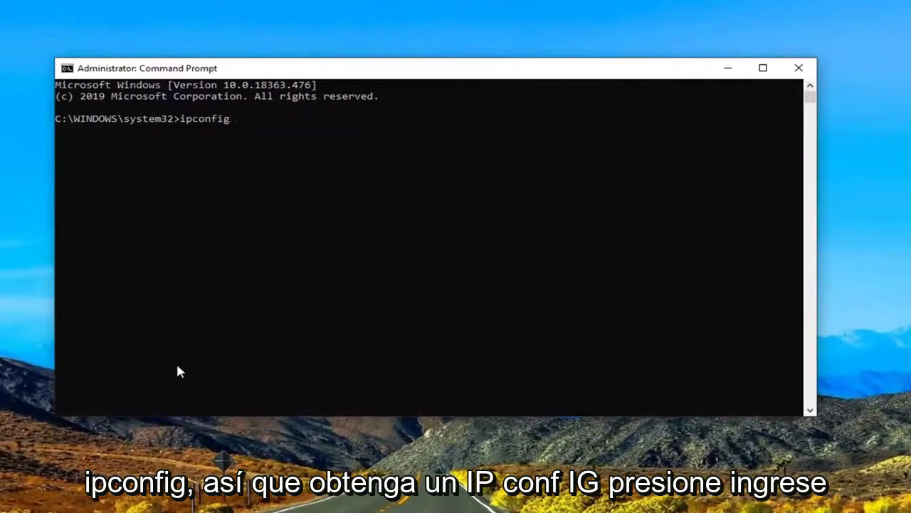
key("Return")
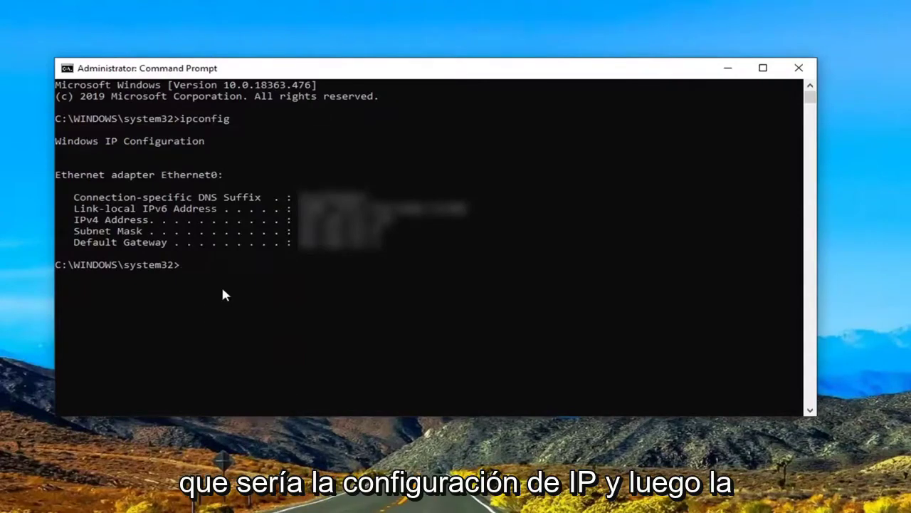
Run 'ipconfig /flushdns' and get confirmation the DNS Resolver Cache was flushed.
type("ipconfig ")
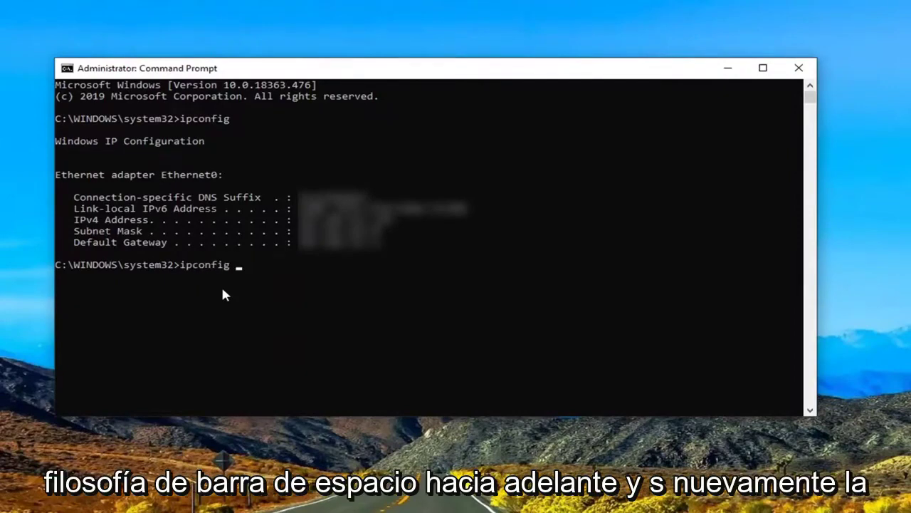
type("/flushdns")
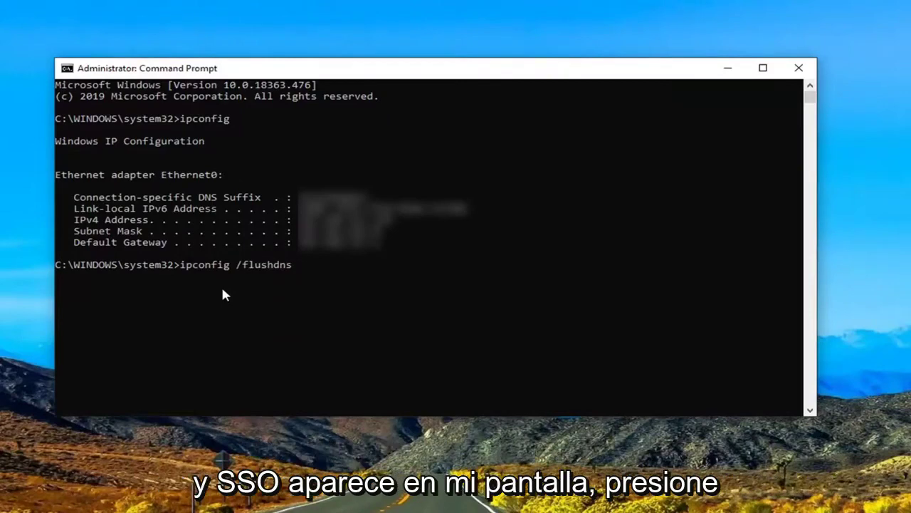
key("Return")
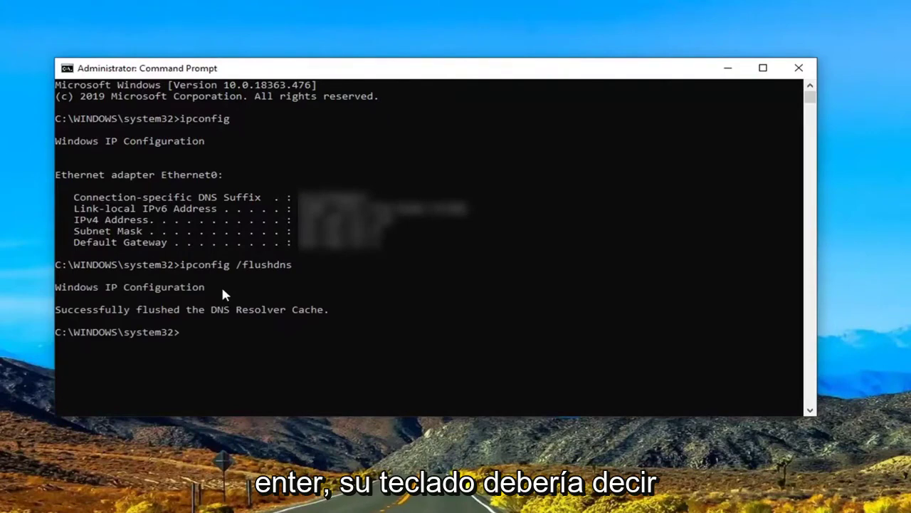